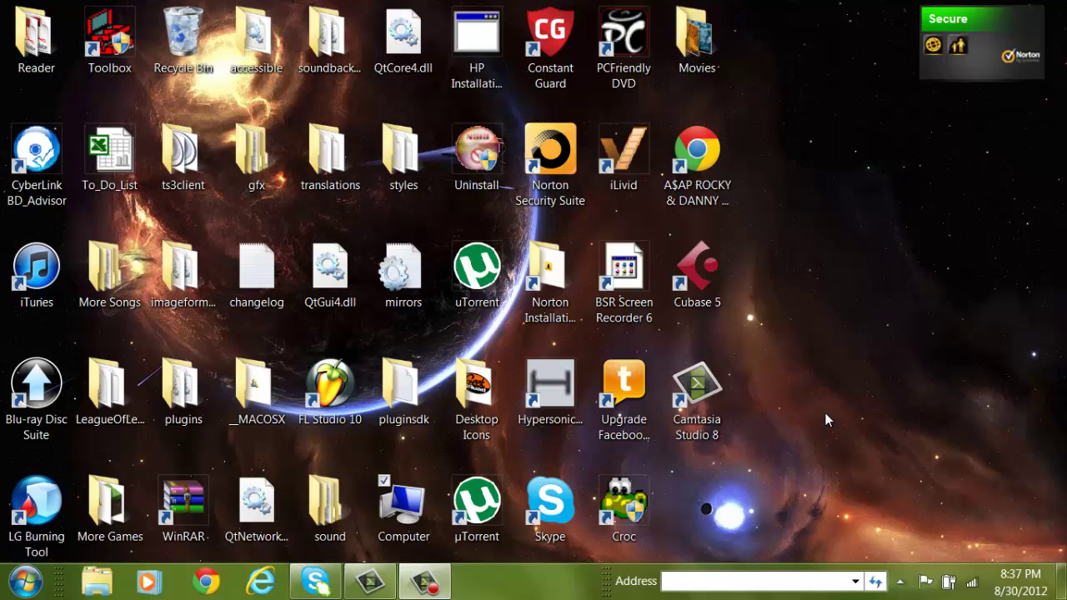
Step: Launch FL Studio 10, open the Sampler channel settings, and cancel the sound-file browser without loading anything
double_click(337, 392)
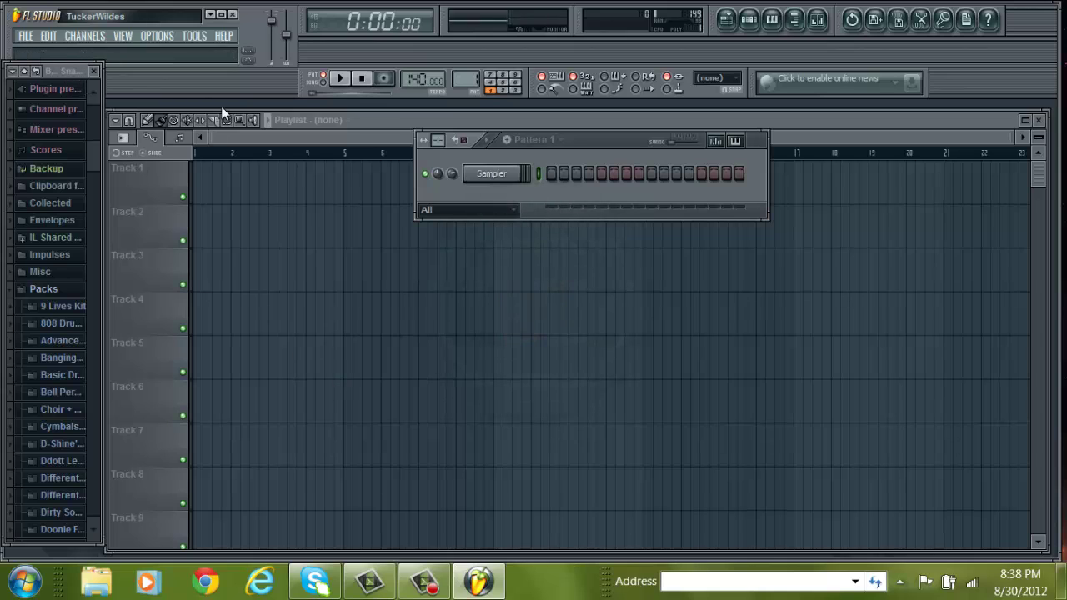
left_click(491, 173)
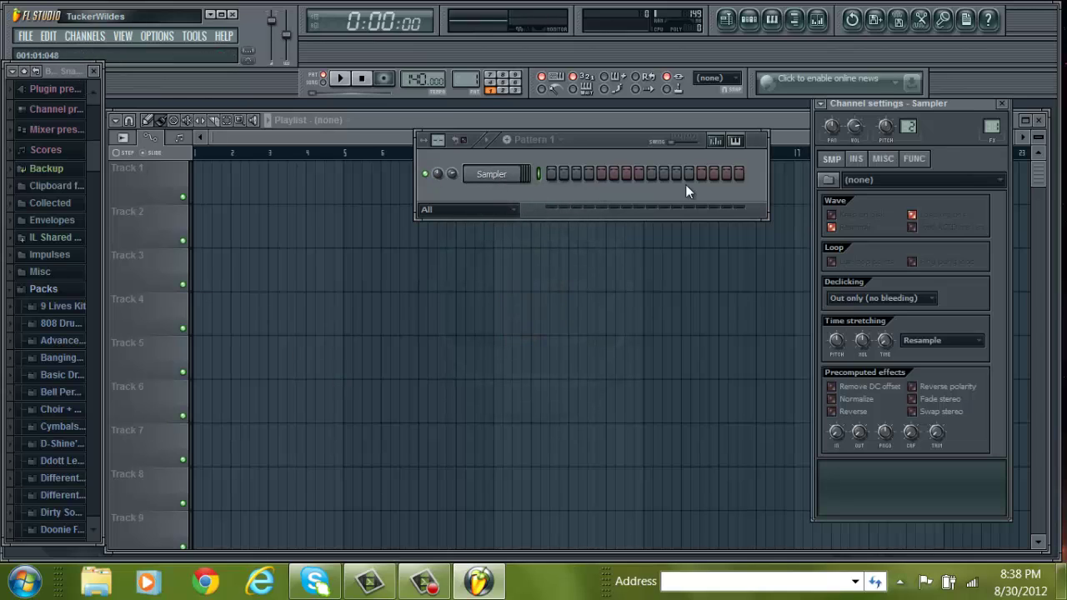
left_click(829, 180)
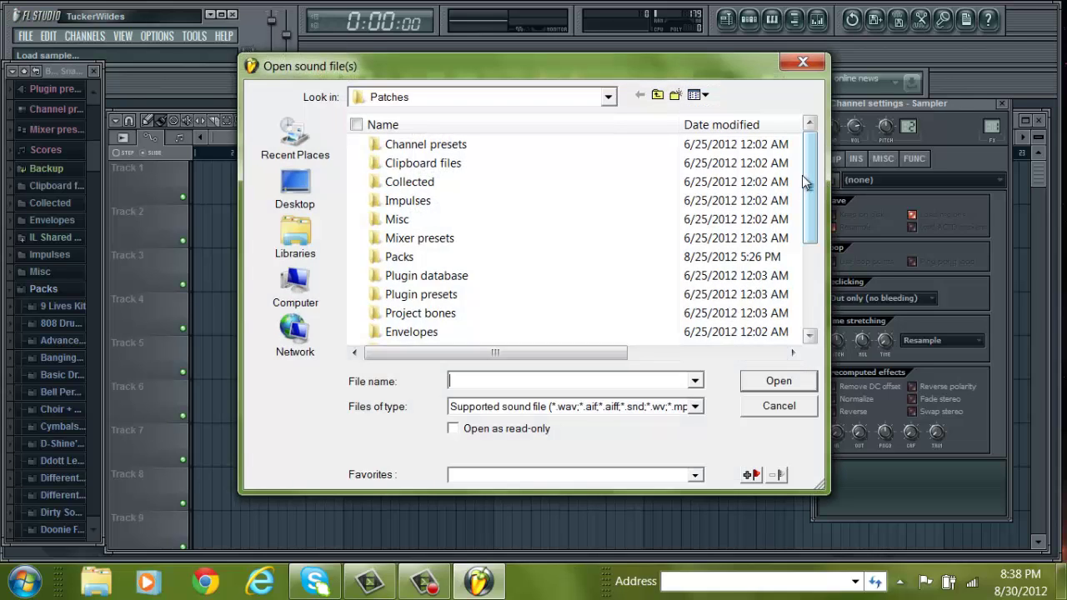
left_click_drag(805, 182, 809, 278)
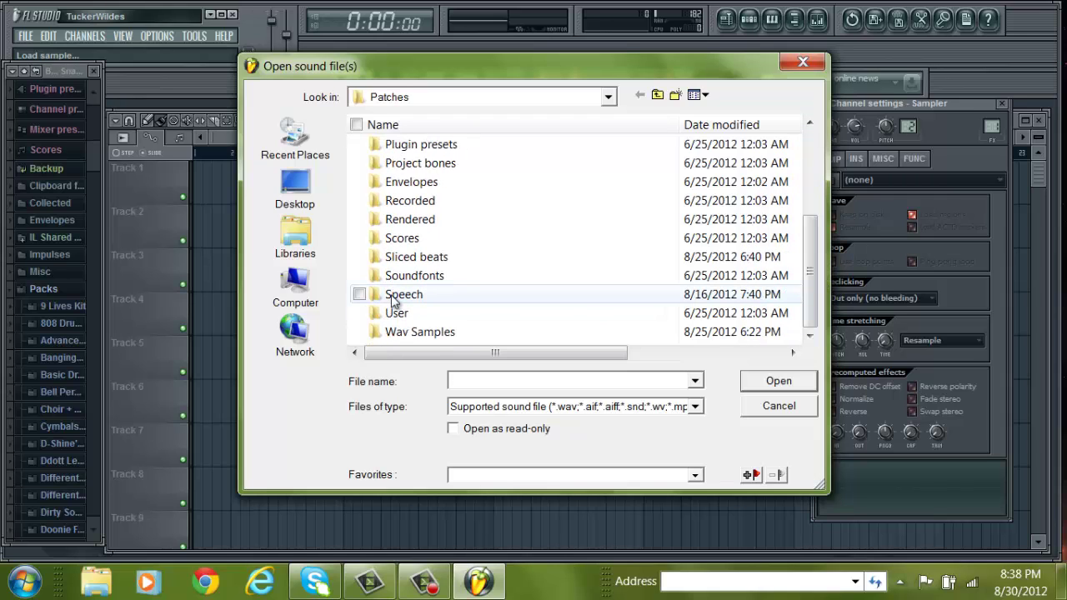
left_click_drag(814, 231, 809, 143)
key("Escape")
Step: Replace the Sampler channel's instrument with the Sylenth Nima [64Bit] VST via Replace > More..
right_click(521, 166)
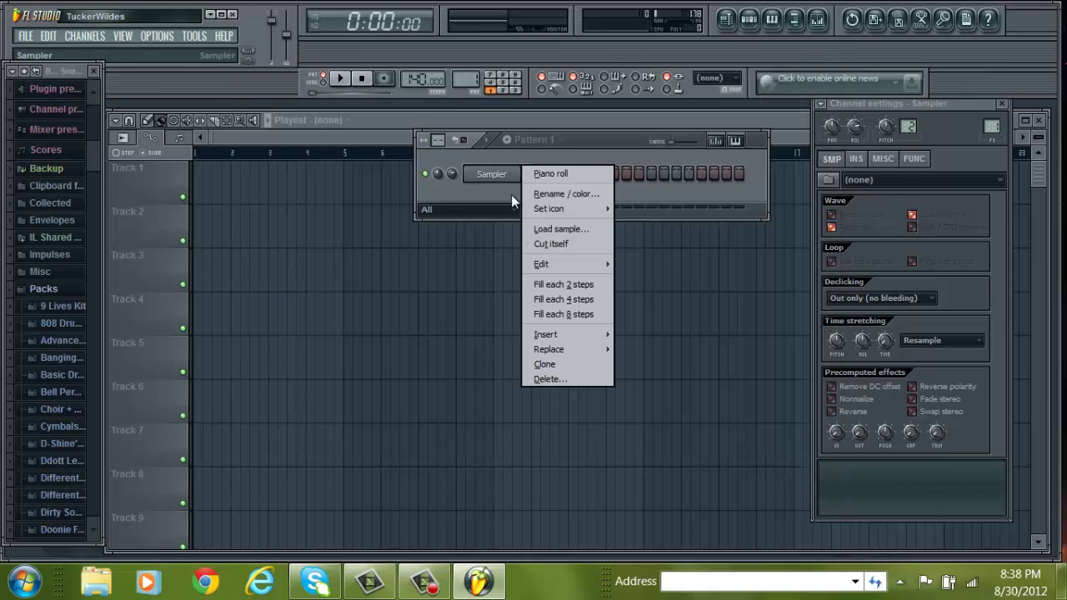
mouse_move(581, 347)
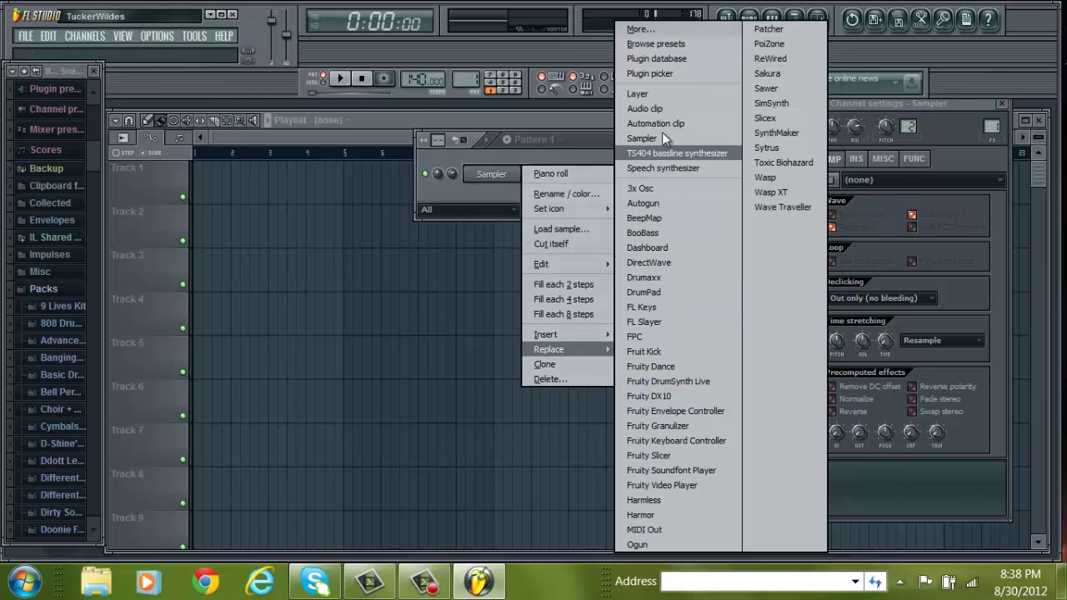
left_click(640, 29)
scroll(507, 492, "down", 10)
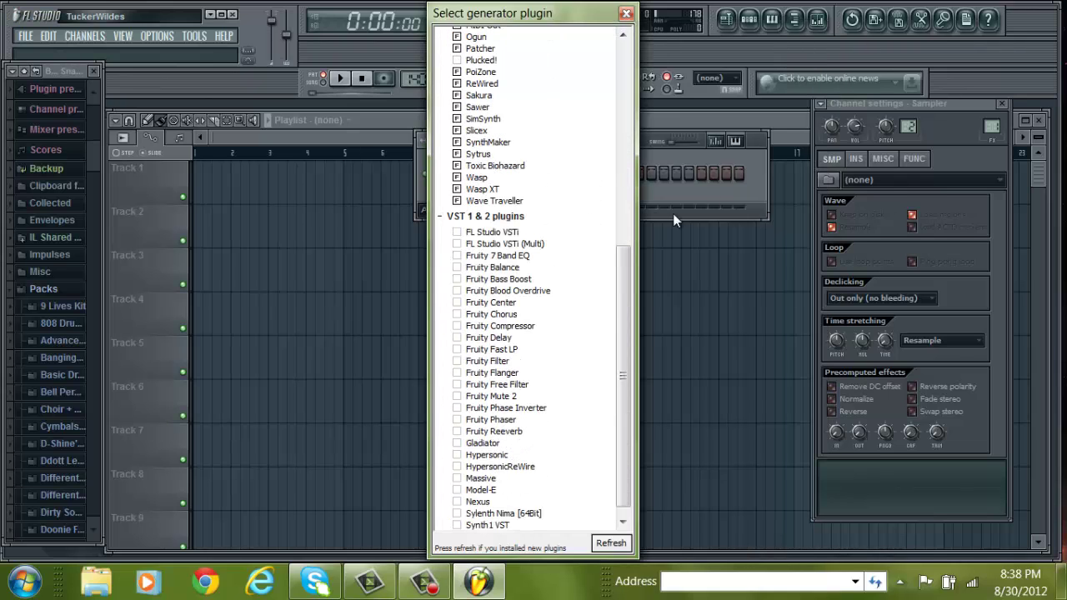
scroll(508, 475, "down", 1)
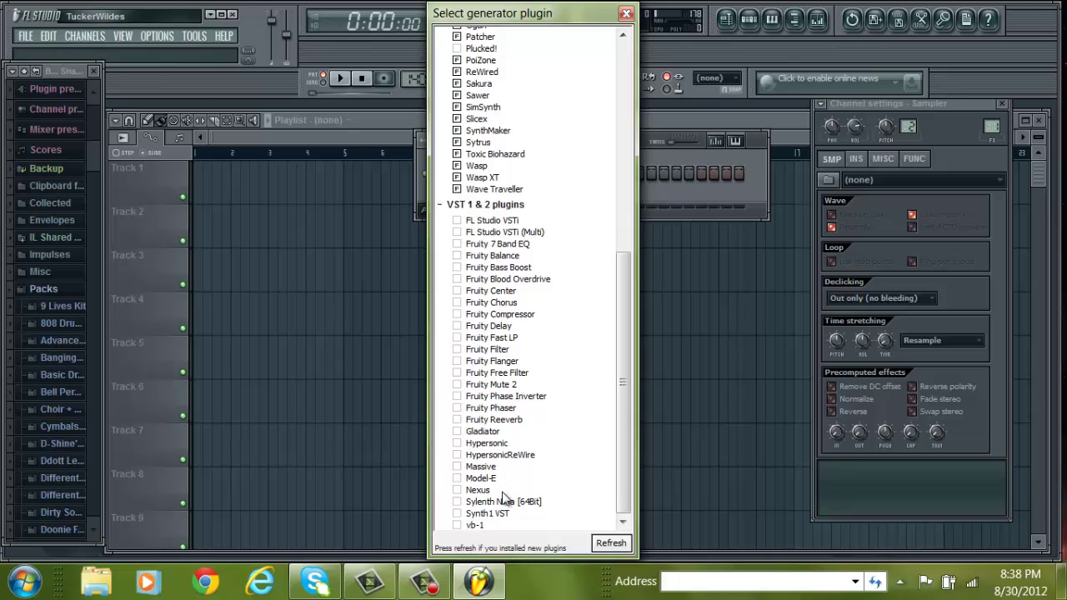
left_click(503, 501)
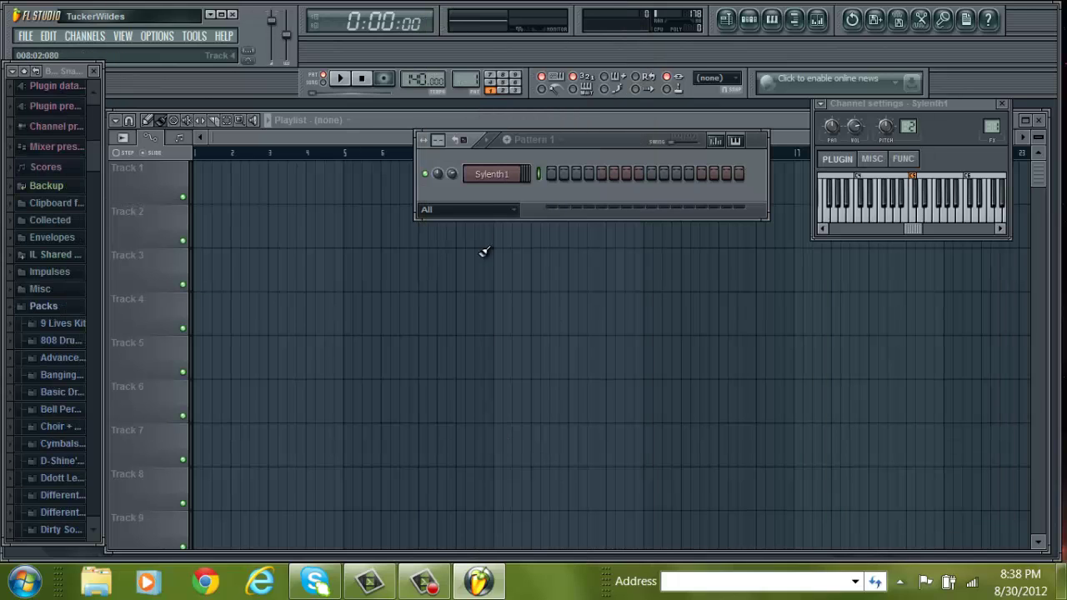
Step: Open the Sylenth1 plugin window and choose Load preset / bank from its wrapper settings
left_click(488, 174)
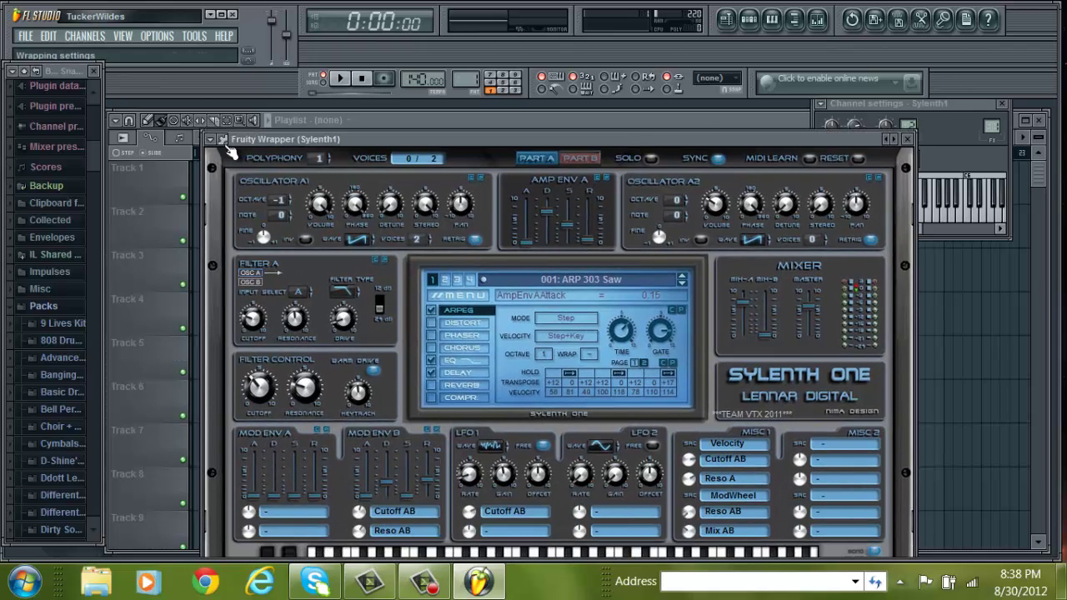
left_click(225, 143)
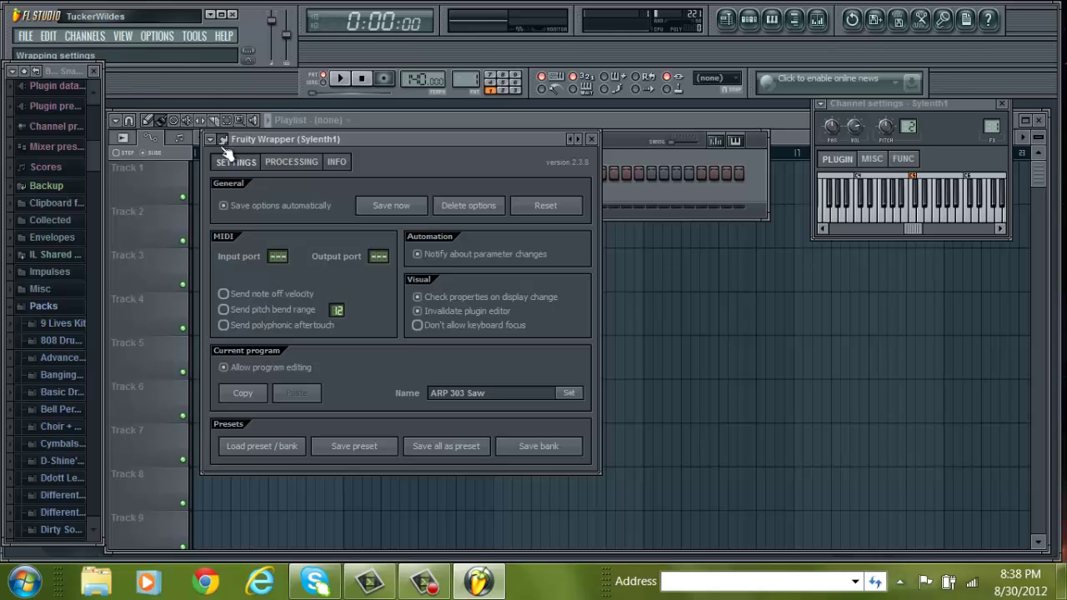
left_click(283, 448)
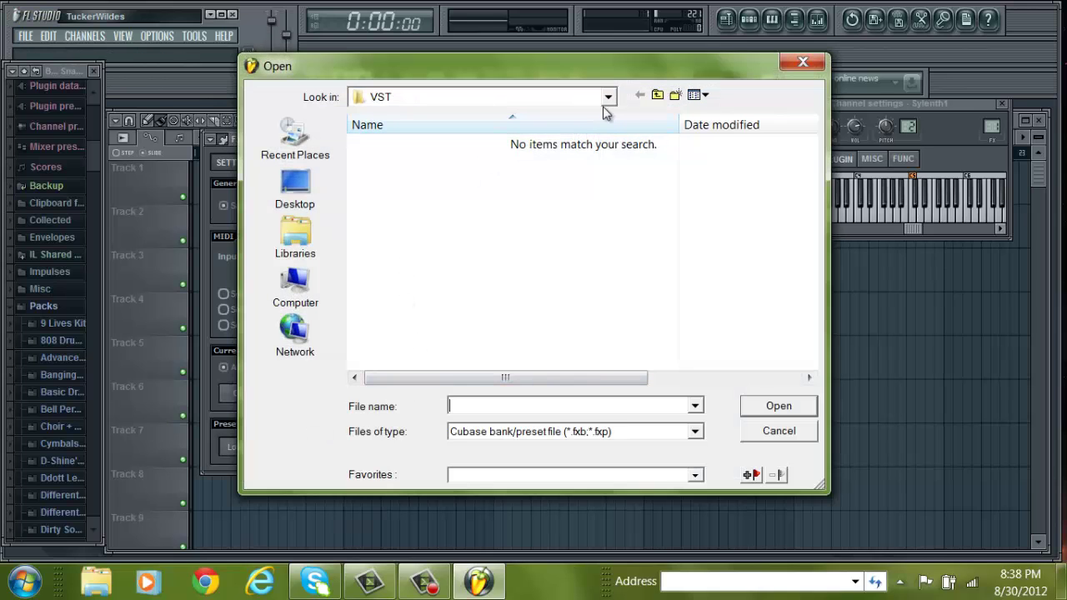
Step: Navigate the Open dialog from Program Files (x86) into the Johnny Juliano Sylenth folder
left_click(608, 97)
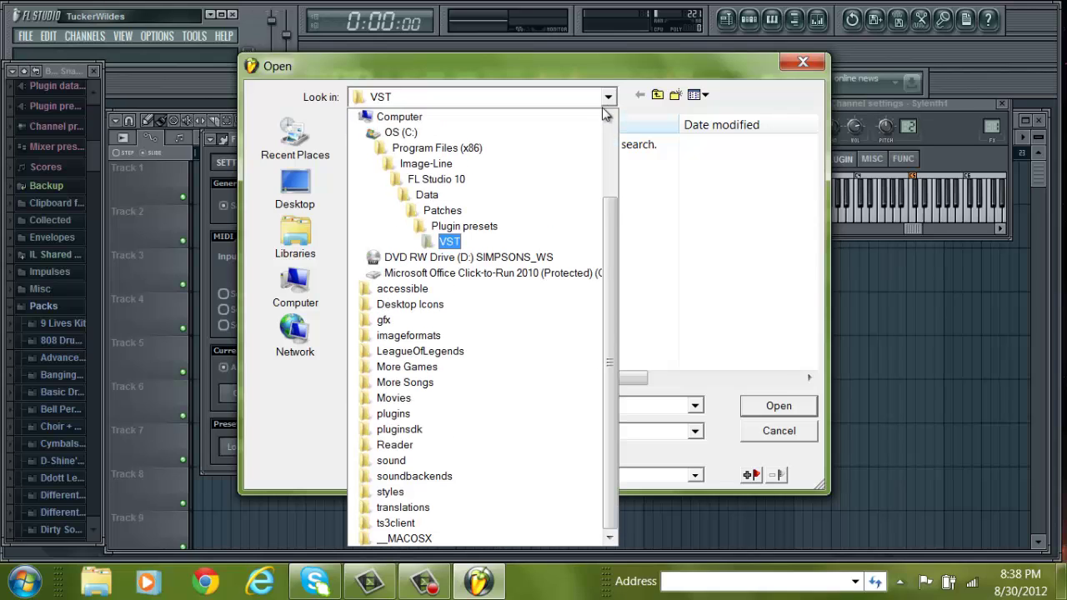
left_click(429, 148)
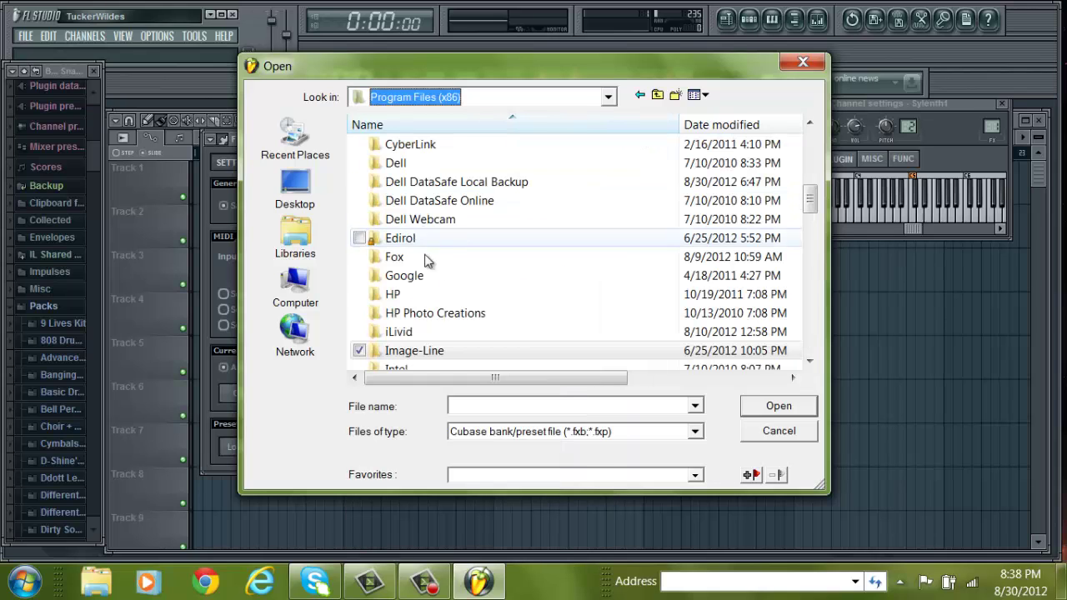
scroll(805, 204, "down", 1)
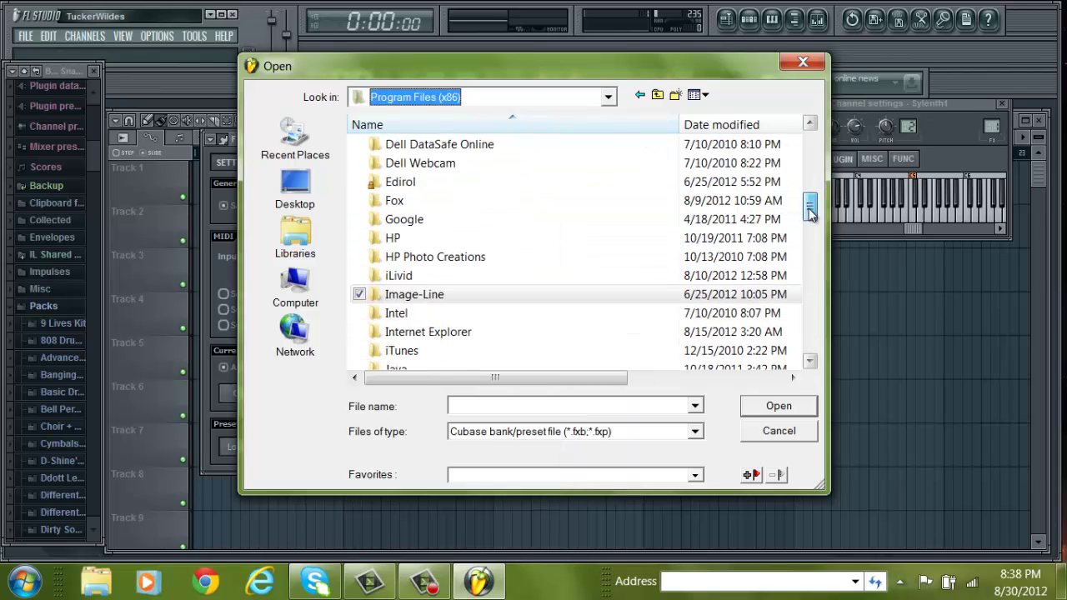
left_click(435, 297)
scroll(813, 216, "down", 2)
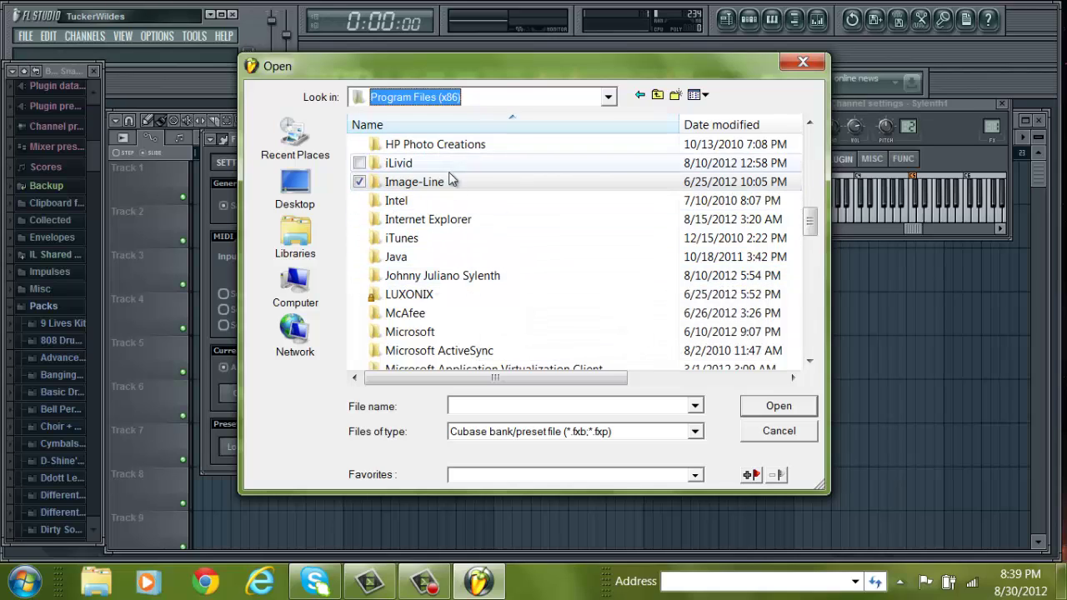
mouse_move(430, 282)
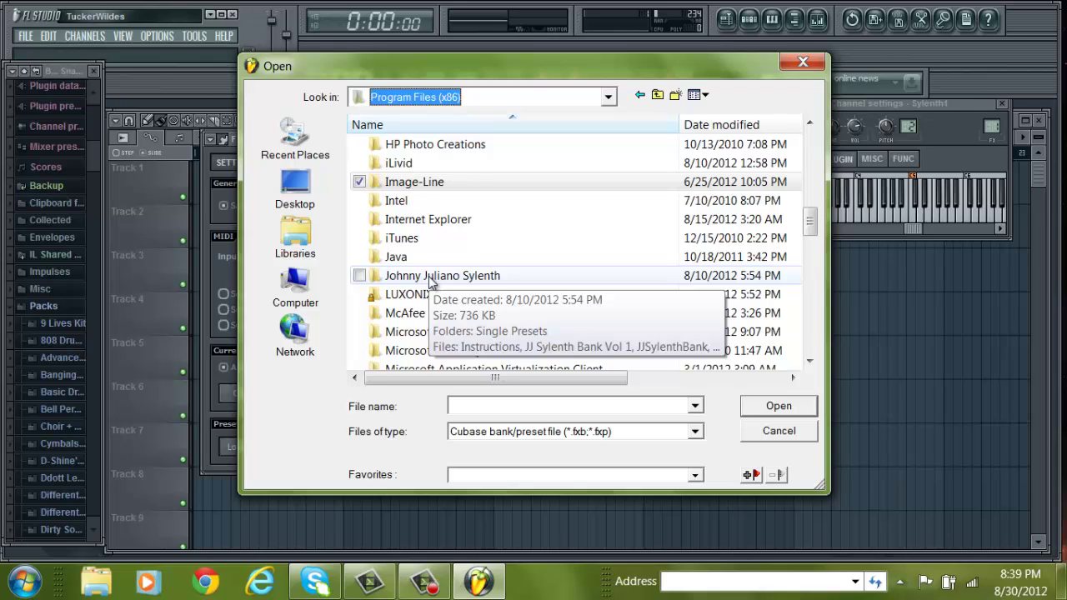
double_click(429, 276)
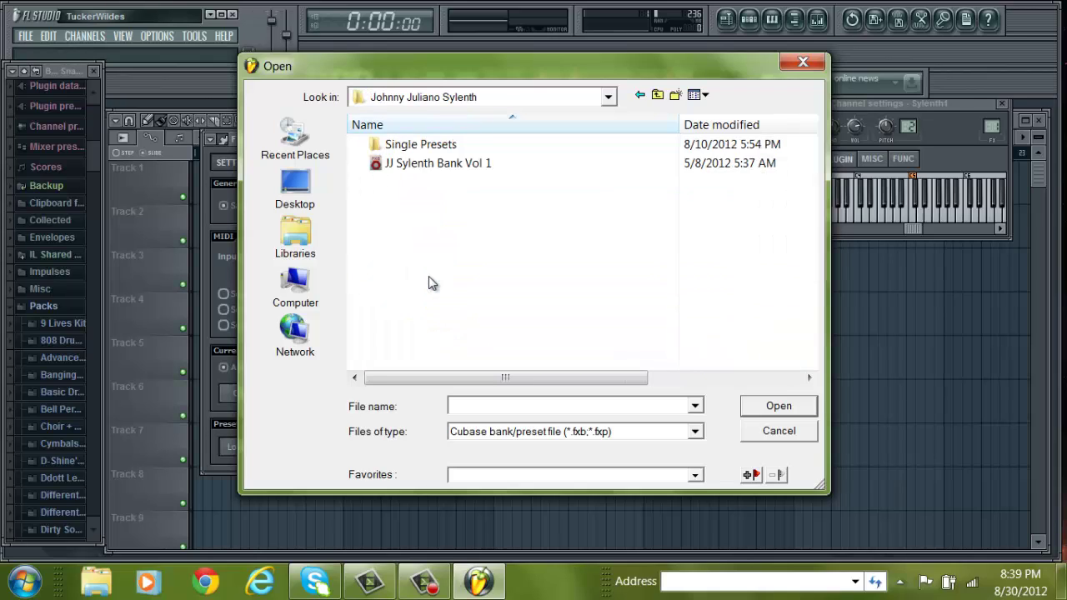
Step: Load JJ Sylenth Bank Vol 1 and move the Sylenth1 window up and left
mouse_move(388, 170)
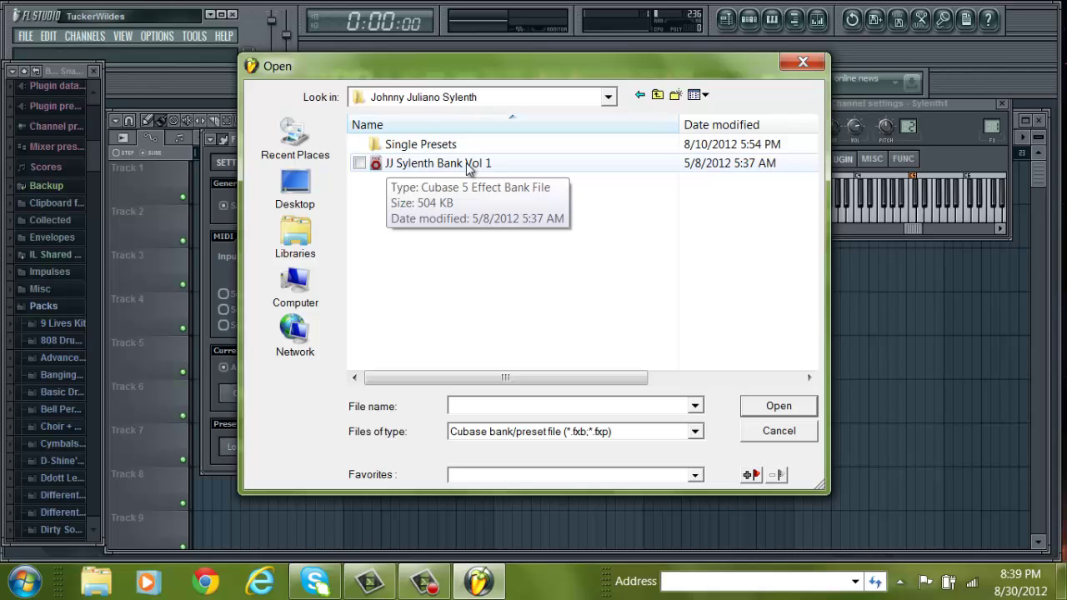
double_click(423, 164)
left_click_drag(605, 140, 555, 94)
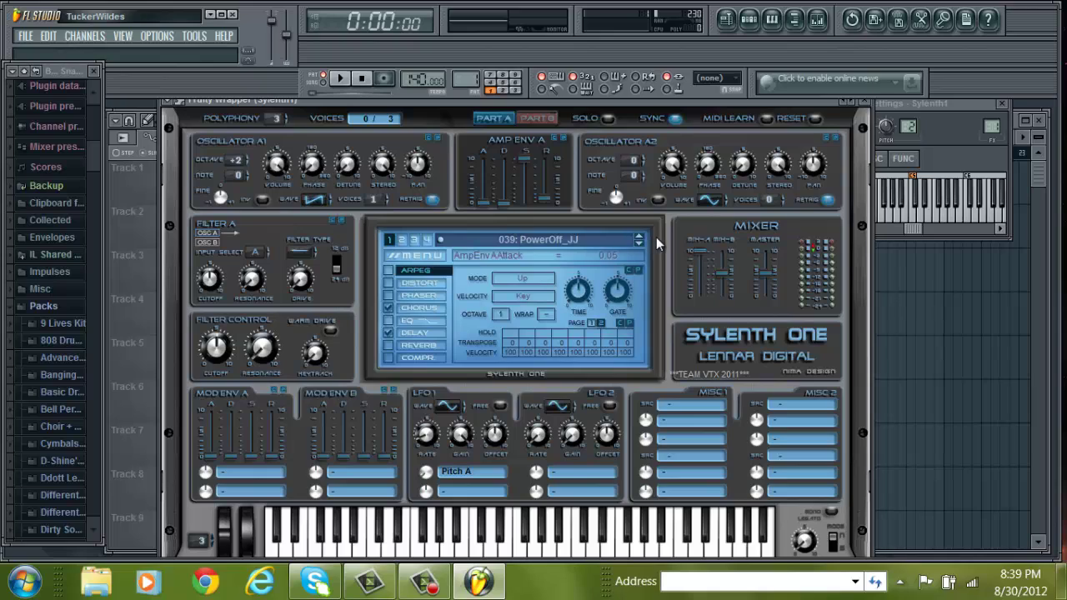
Step: Play test notes, switch Sylenth1 to preset 010: ElektroStab_JJ, and play notes again
left_click(931, 218)
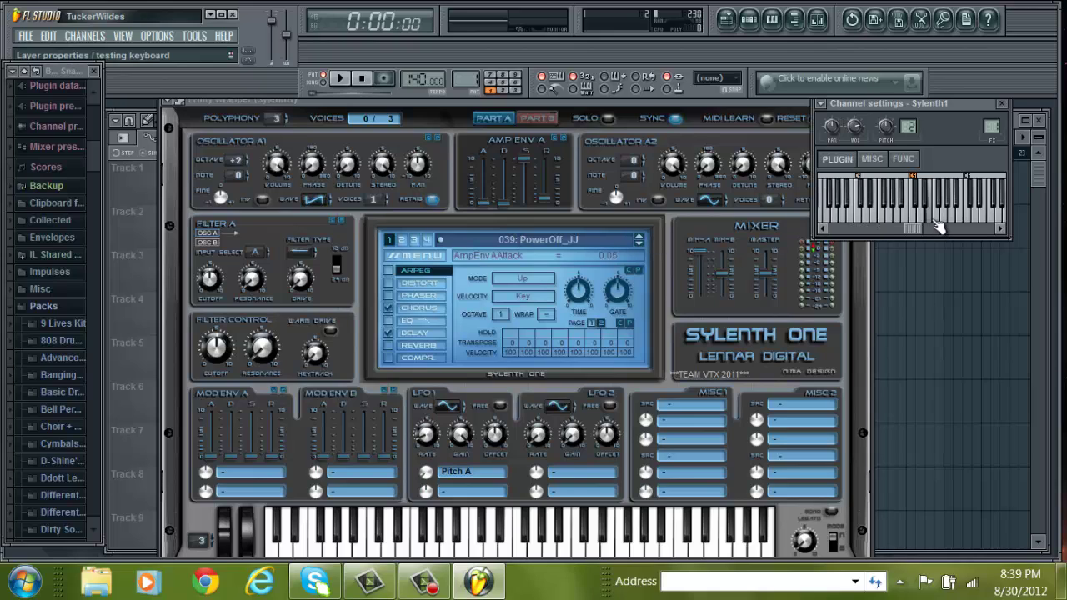
left_click(969, 218)
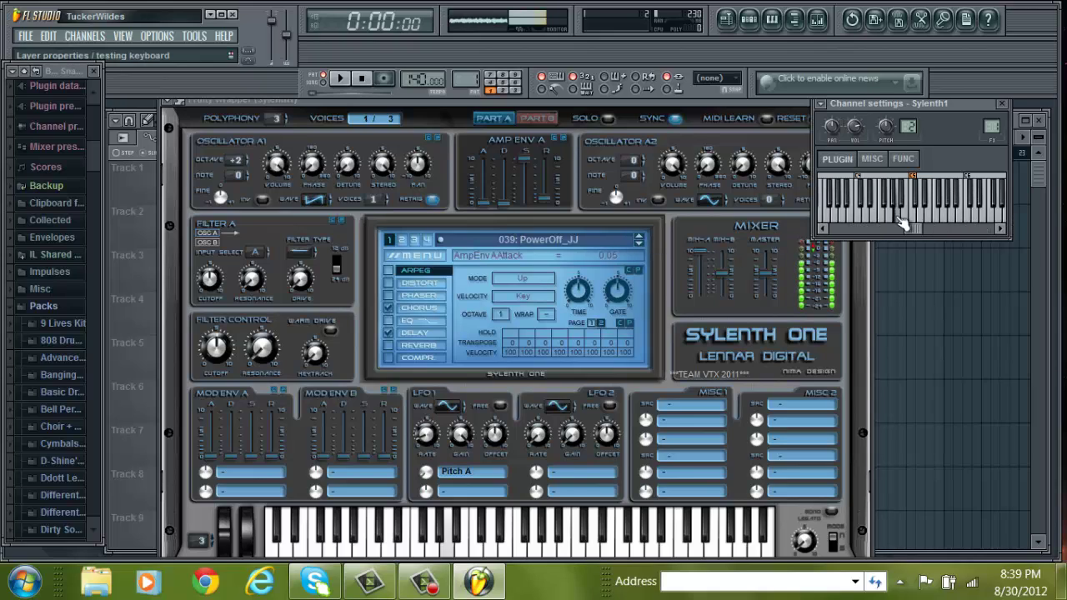
left_click(516, 240)
left_click(527, 181)
left_click(933, 210)
left_click(954, 219)
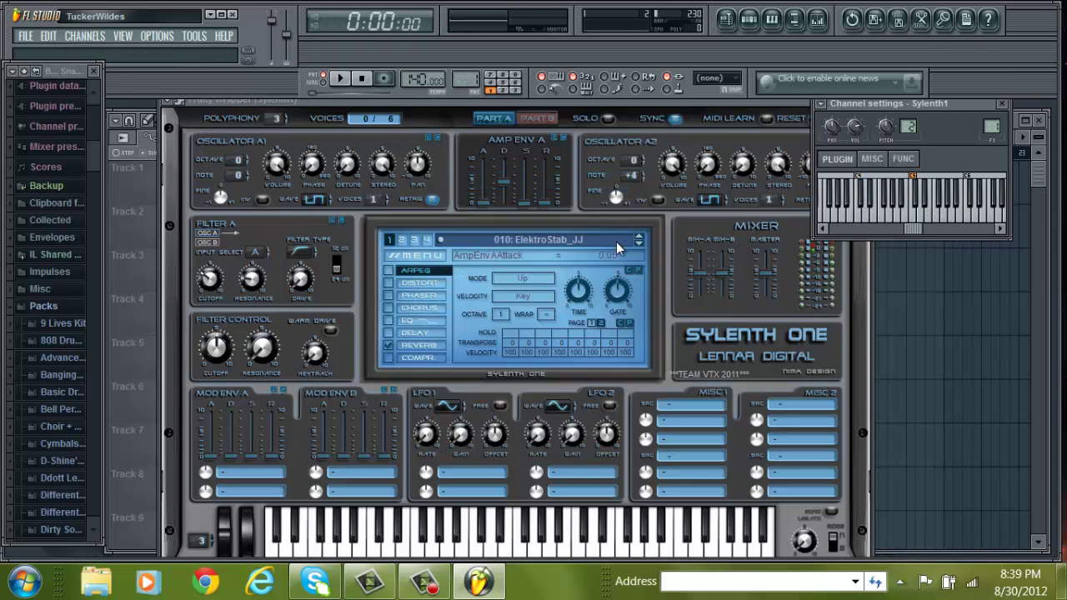
mouse_move(492, 586)
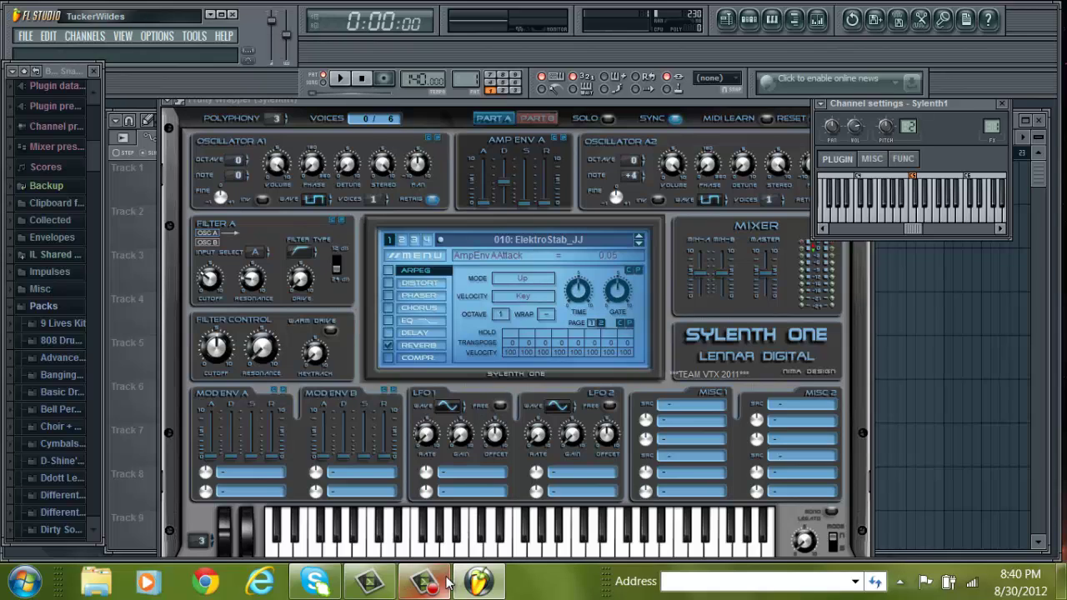
mouse_move(447, 581)
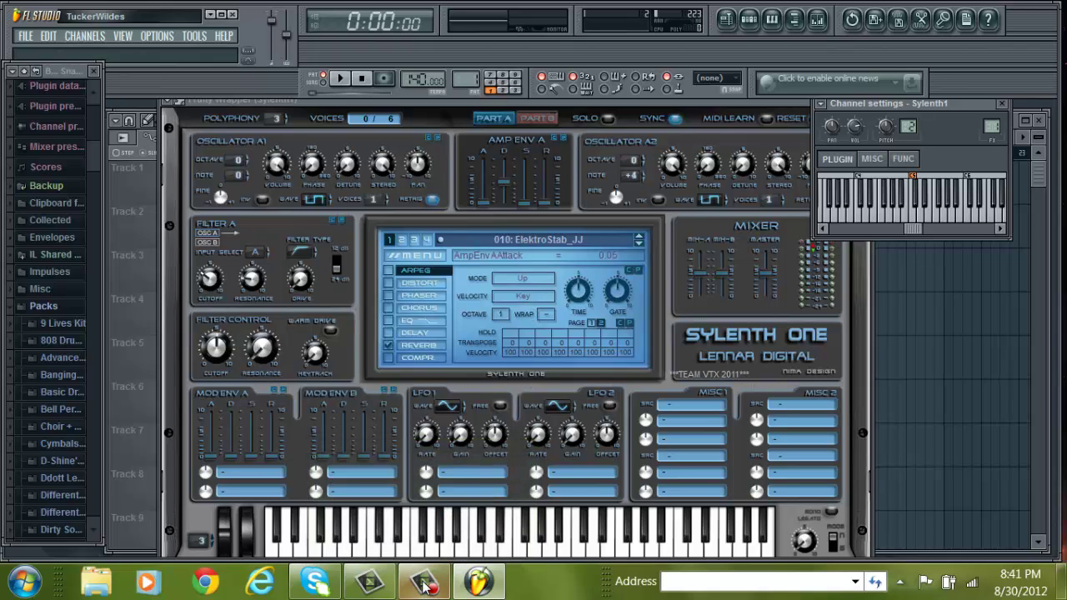
left_click(425, 508)
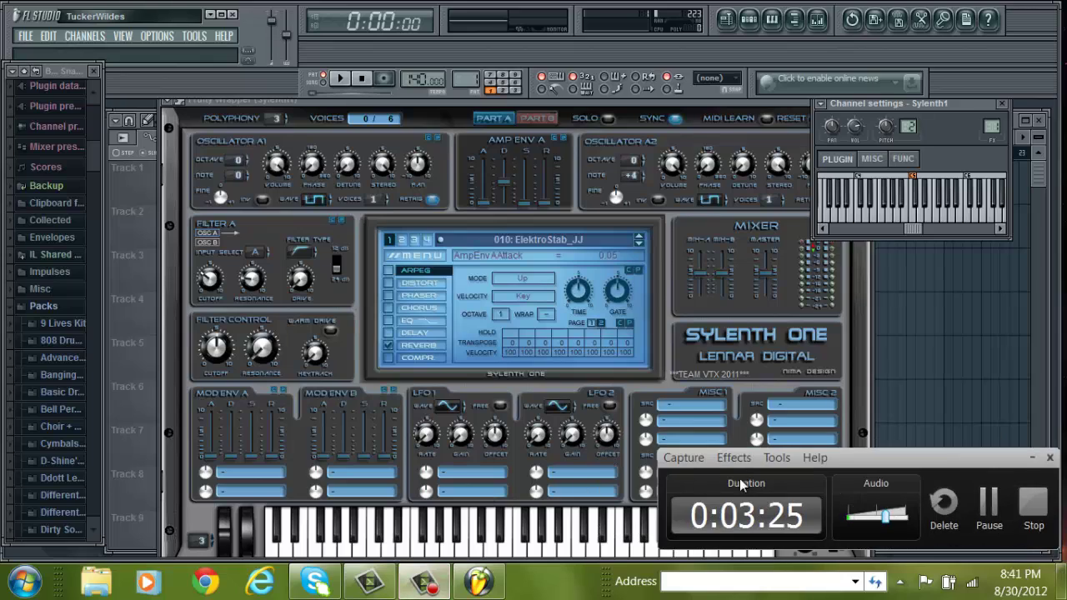
left_click(1034, 504)
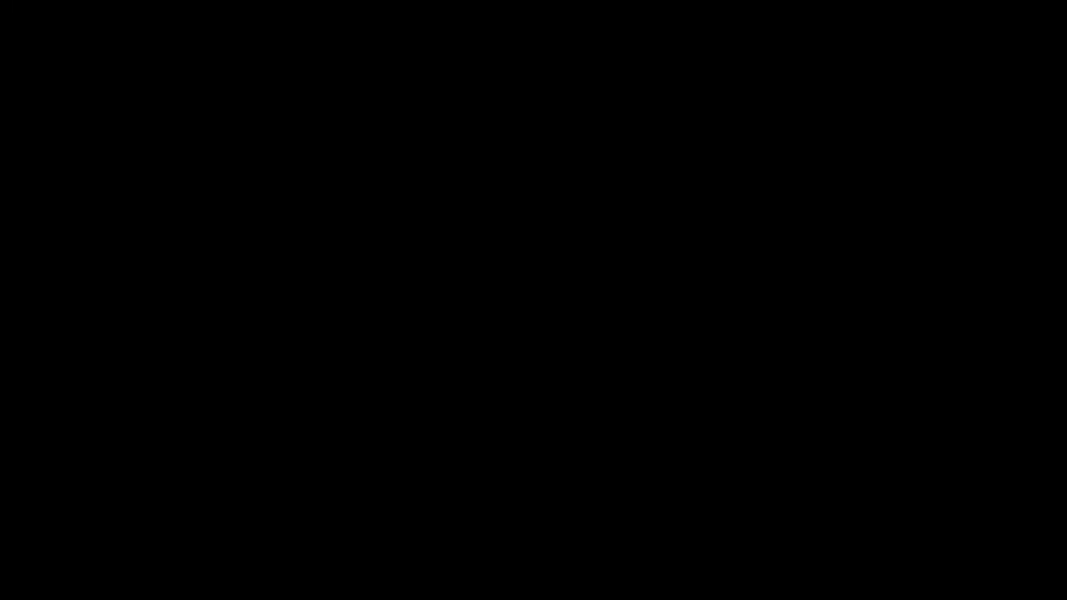